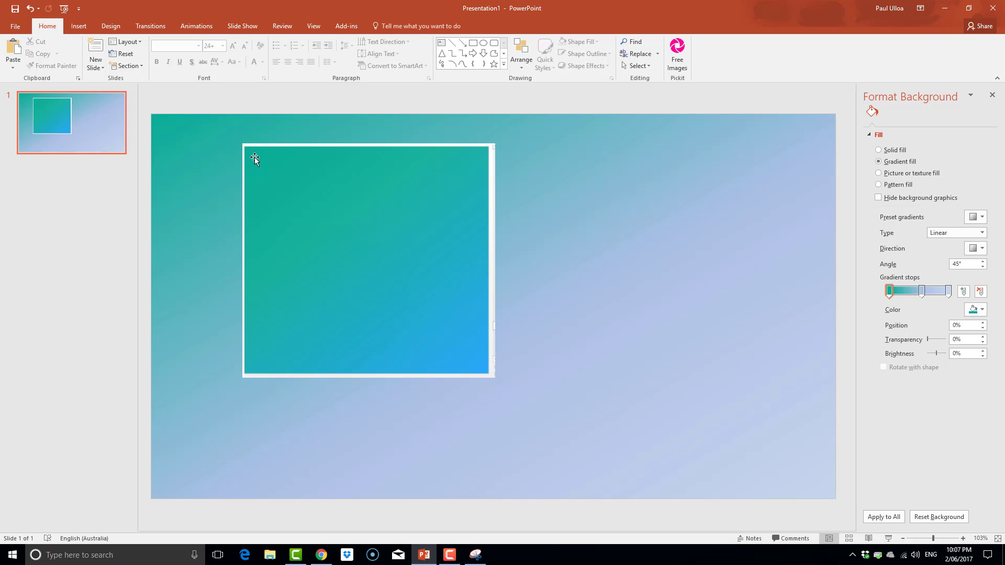
# In the finished preview, nudge a gradient stop to 42% and start the eyedropper on its colour
pyautogui.moveTo(922, 291); pyautogui.dragTo(913, 291)
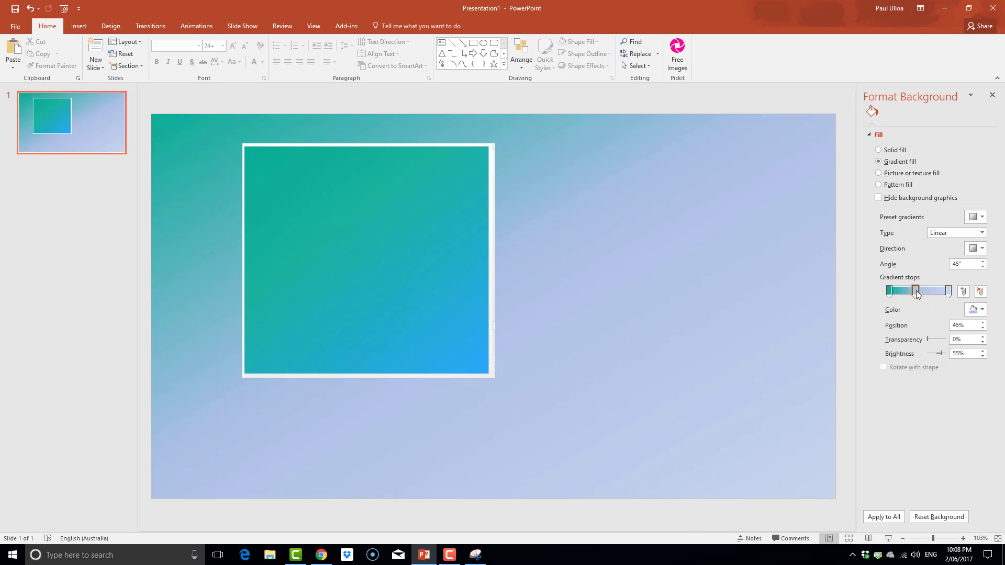
pyautogui.click(980, 310)
pyautogui.click(938, 428)
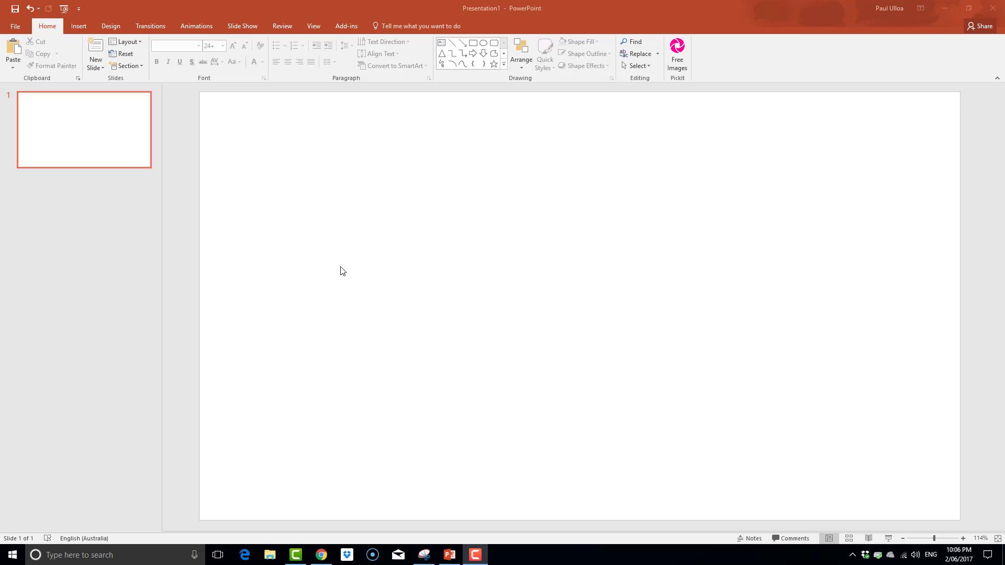
# Snip the teal-to-blue gradient image from the Chrome article, then return to PowerPoint
pyautogui.click(321, 555)
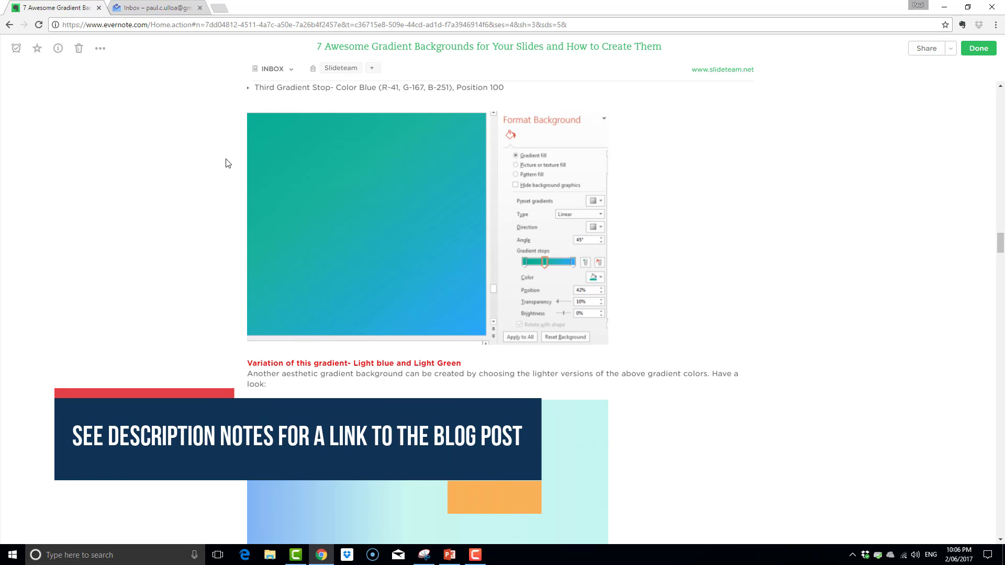
pyautogui.click(424, 555)
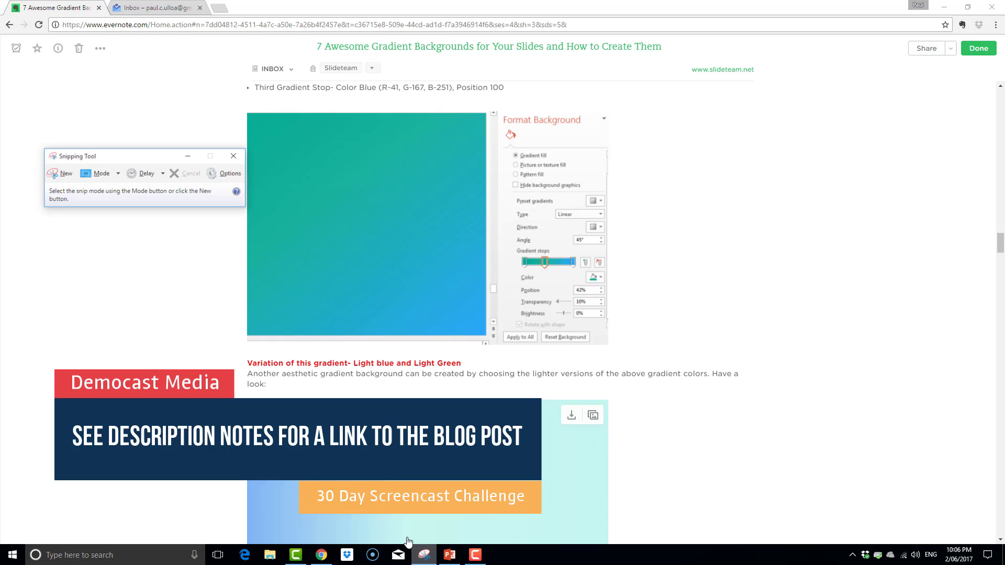
pyautogui.click(45, 154)
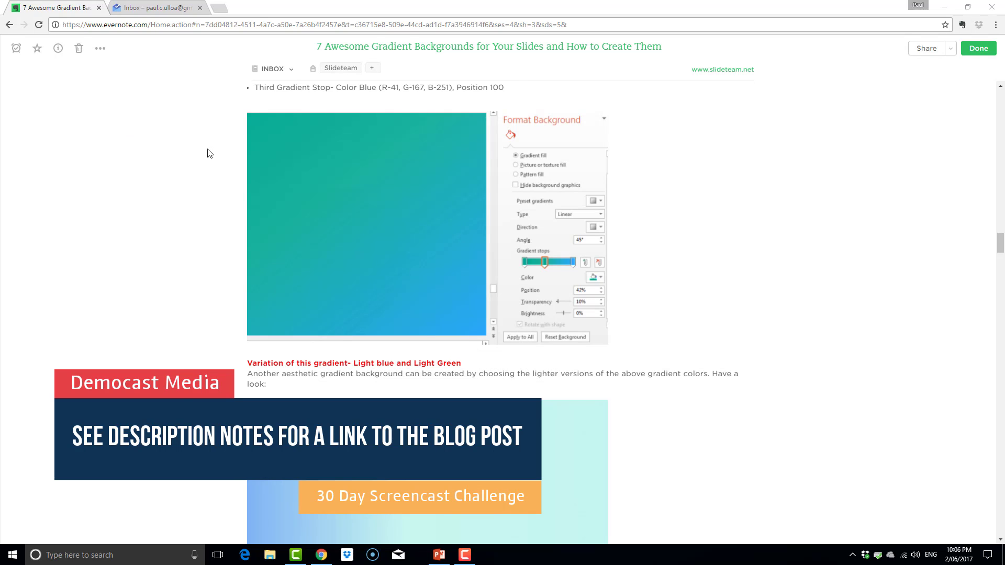
pyautogui.moveTo(247, 110)
pyautogui.mouseDown()
pyautogui.moveTo(487, 346)
pyautogui.moveTo(492, 338)
pyautogui.mouseUp()
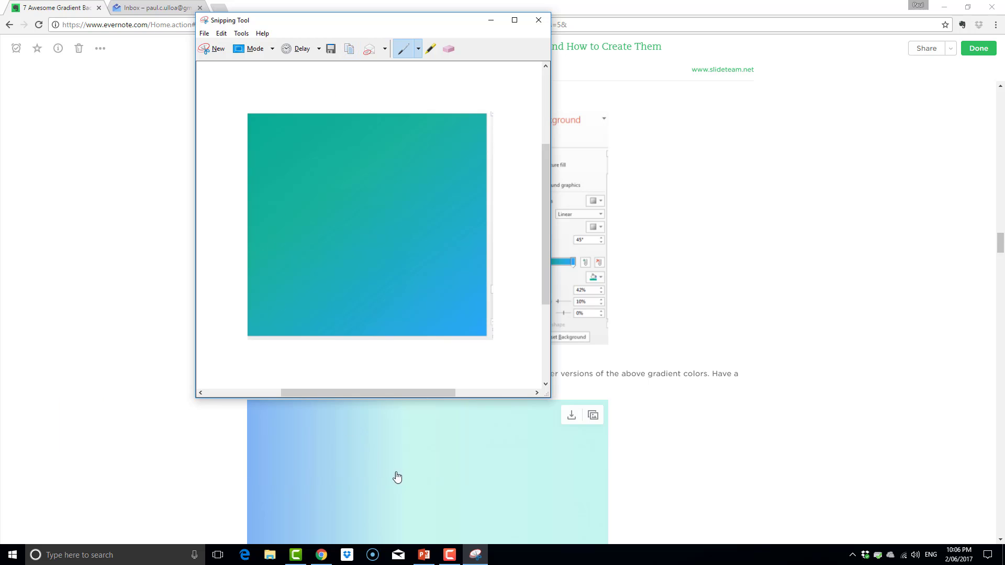
pyautogui.click(424, 554)
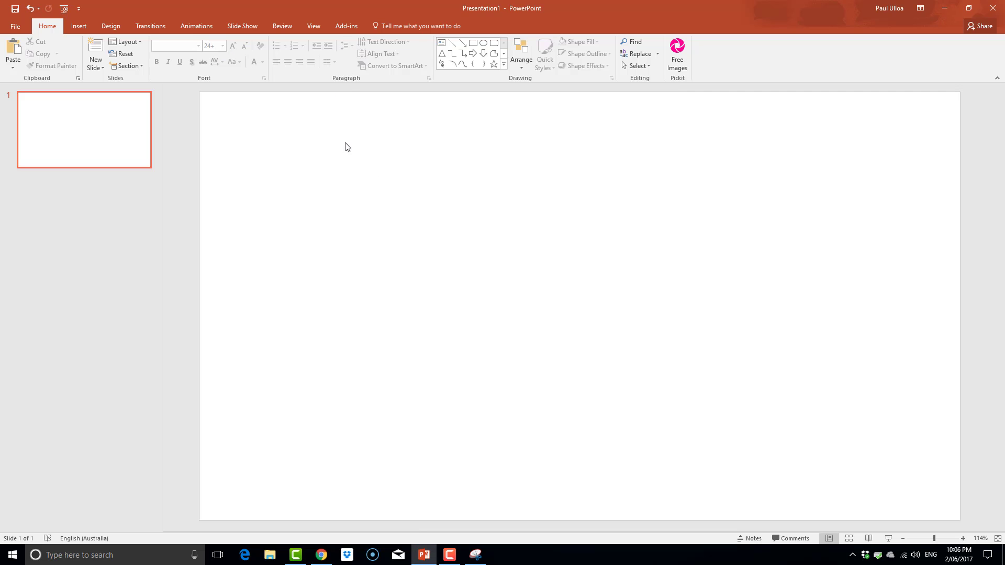
# Paste the snipped gradient picture and move it toward the slide's upper left
pyautogui.hotkey('ctrl', 'v')
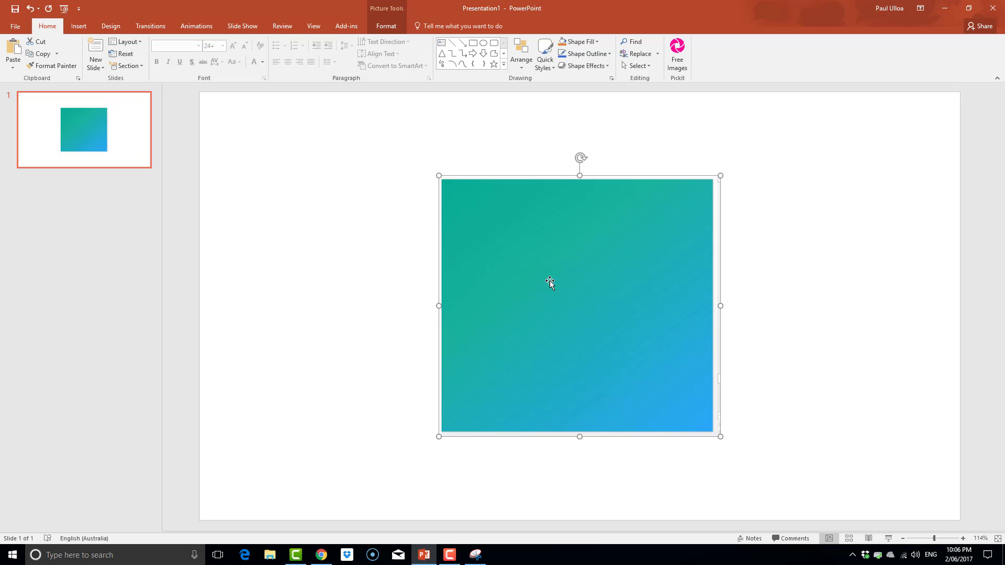
pyautogui.moveTo(549, 280)
pyautogui.mouseDown()
pyautogui.moveTo(482, 242)
pyautogui.moveTo(421, 229)
pyautogui.mouseUp()
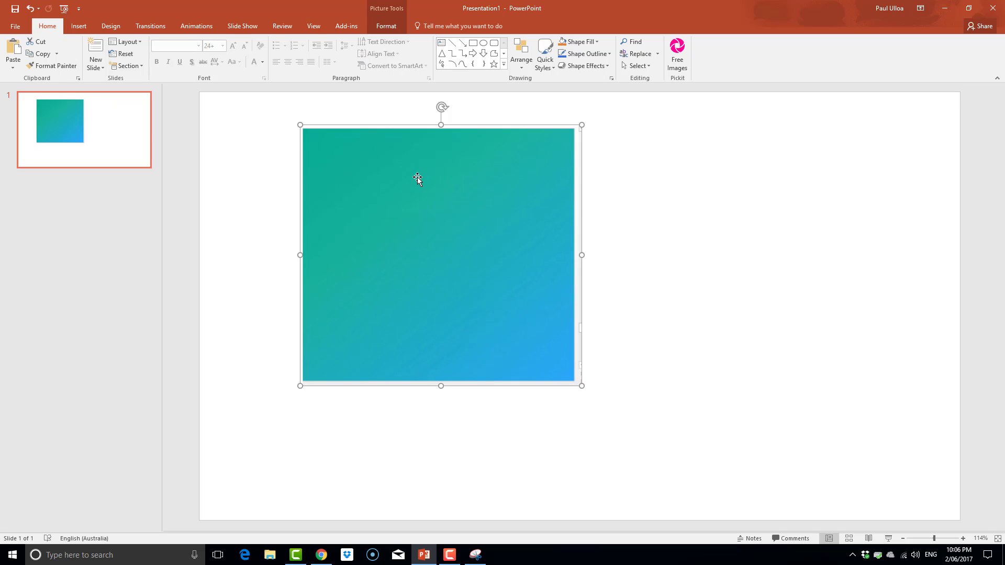
# Set the slide background to a gradient fill via Format Background
pyautogui.click(638, 190)
pyautogui.rightClick(679, 184)
pyautogui.click(720, 266)
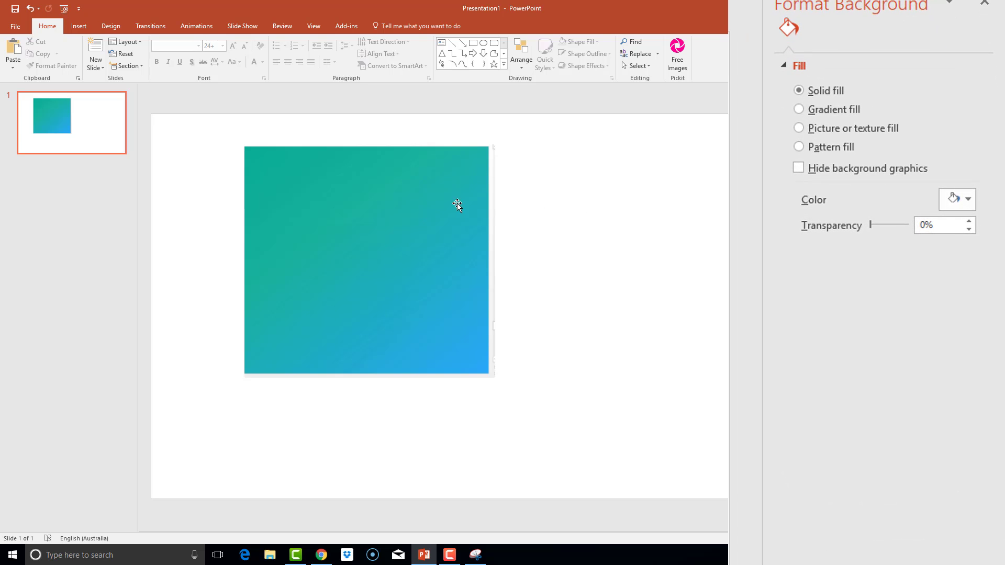
pyautogui.click(800, 110)
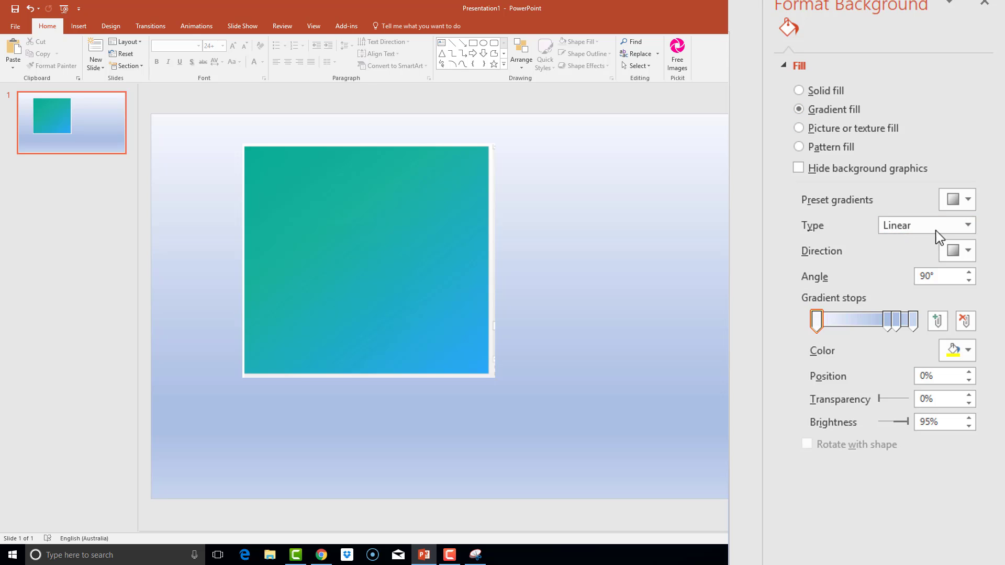
# Choose the Linear Diagonal top-left to bottom-right direction and shift a middle stop left to 42%
pyautogui.click(967, 251)
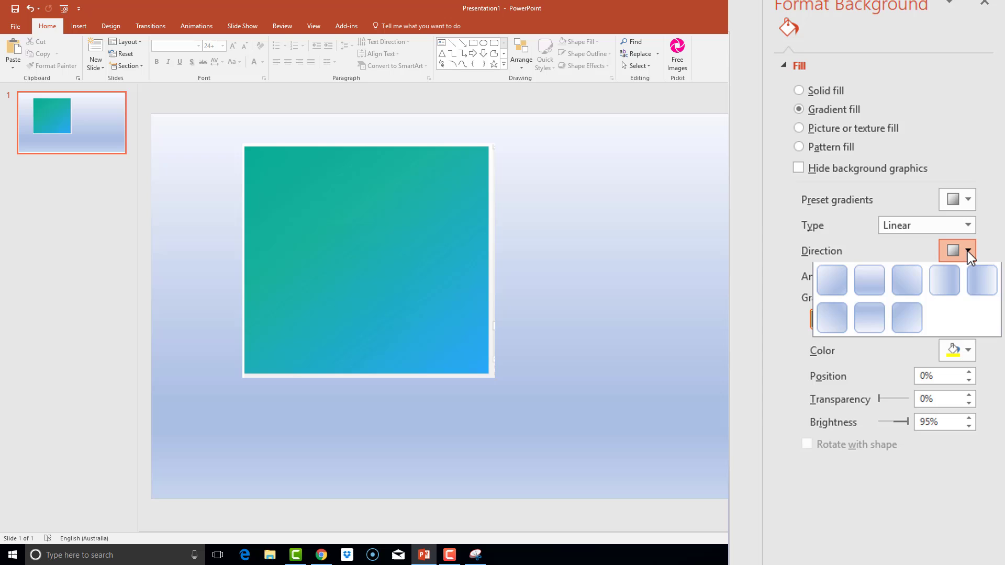
pyautogui.click(828, 285)
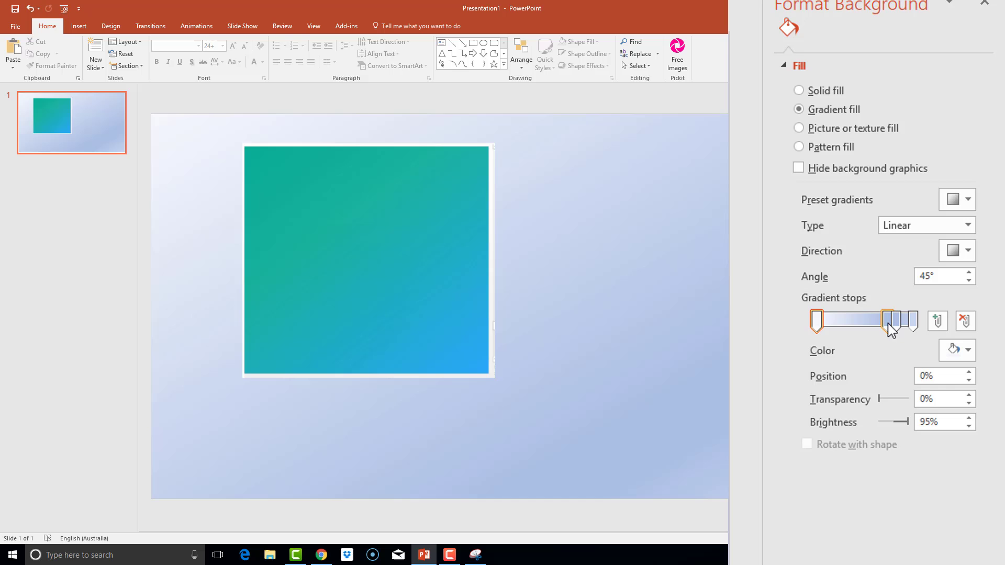
pyautogui.moveTo(888, 323); pyautogui.dragTo(856, 322)
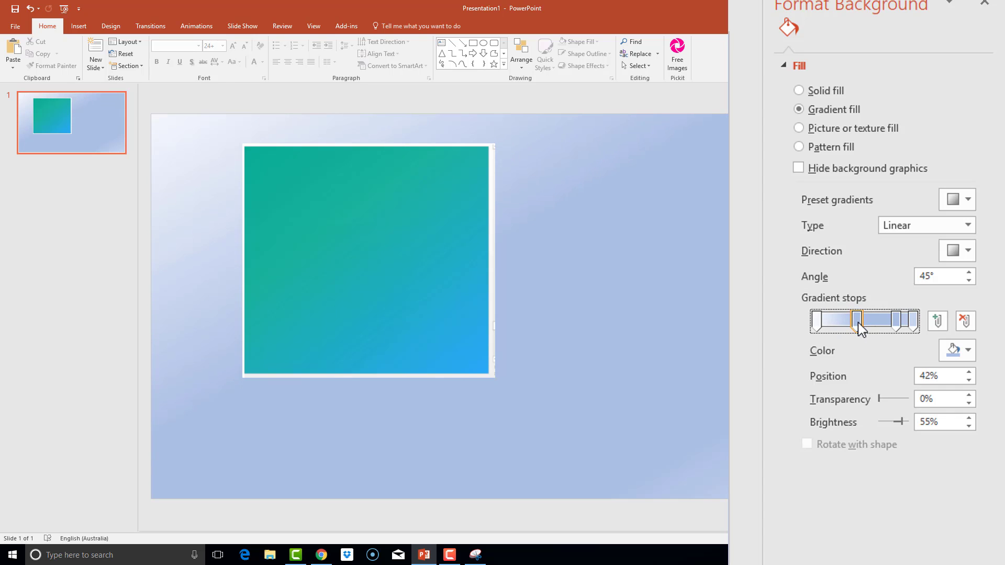
# Remove the 83% stop, move the middle stop to 55%, and select the leftmost stop
pyautogui.click(900, 327)
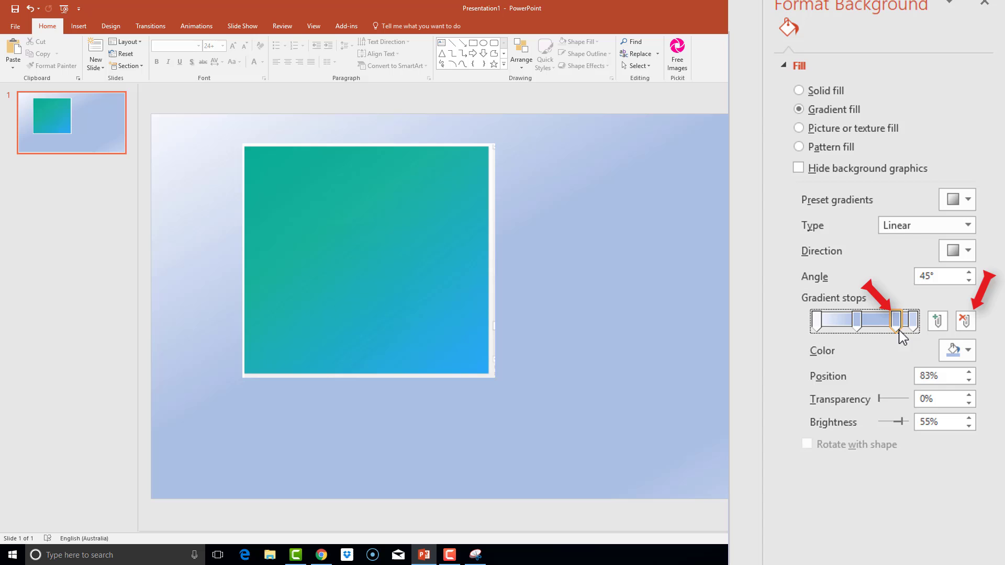
pyautogui.click(965, 321)
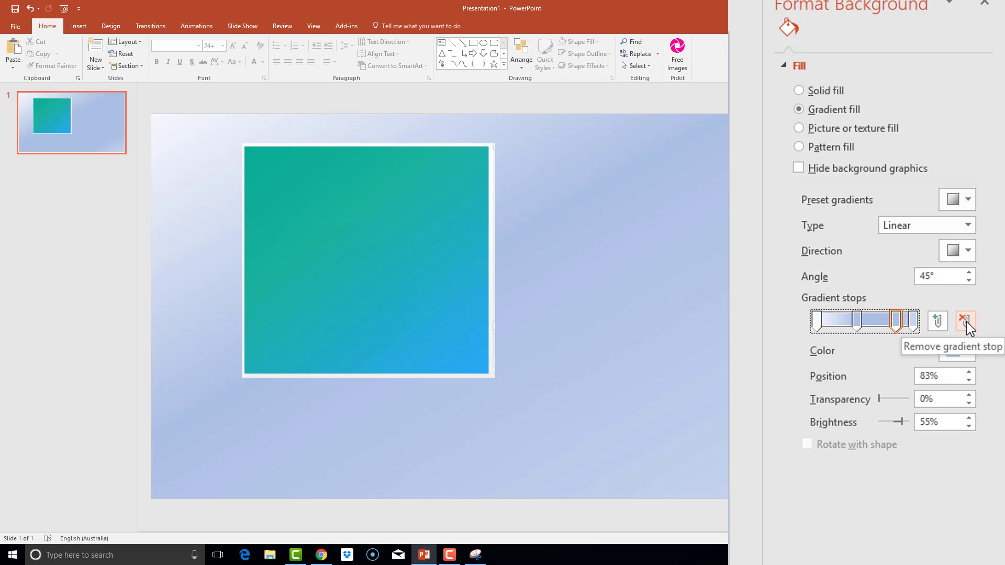
pyautogui.moveTo(857, 321); pyautogui.dragTo(870, 321)
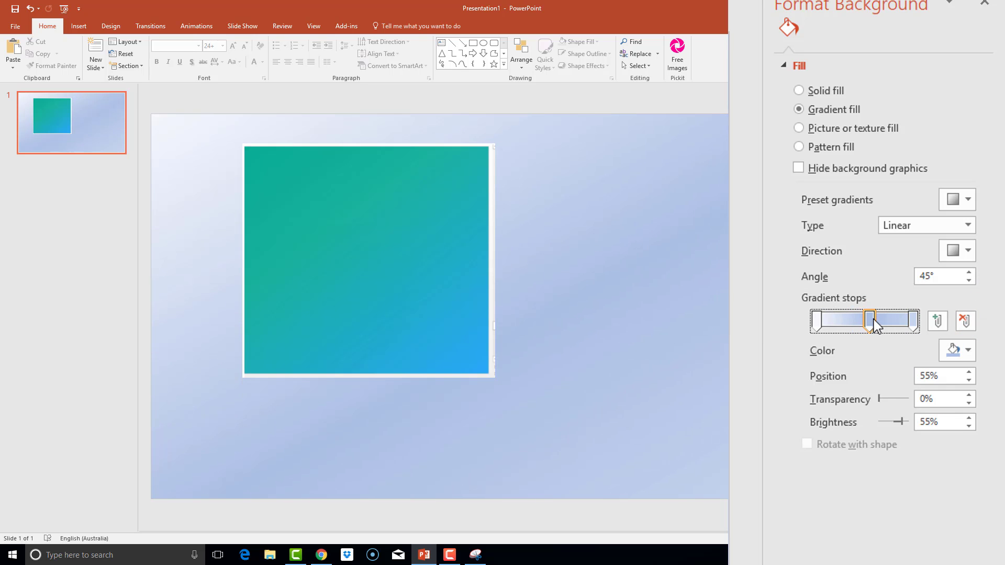
pyautogui.click(817, 320)
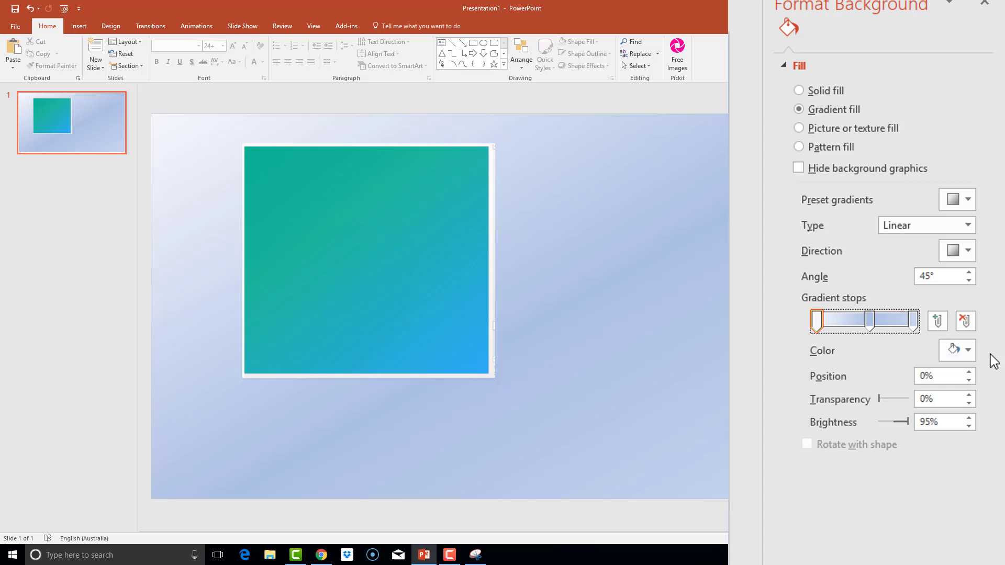
# Eyedropper the picture's dark teal corner into the first stop and nudge the middle stop left
pyautogui.click(969, 351)
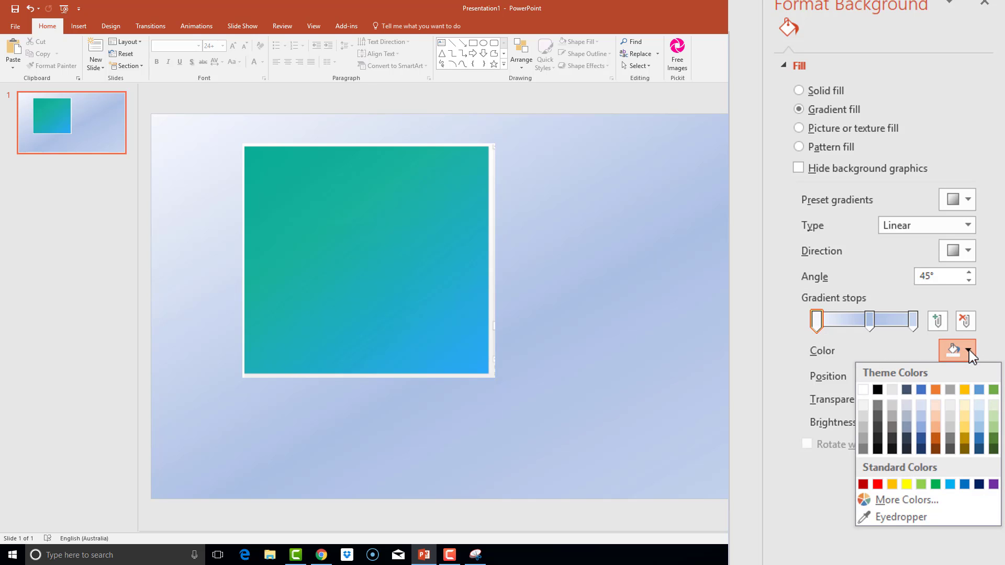
pyautogui.click(916, 517)
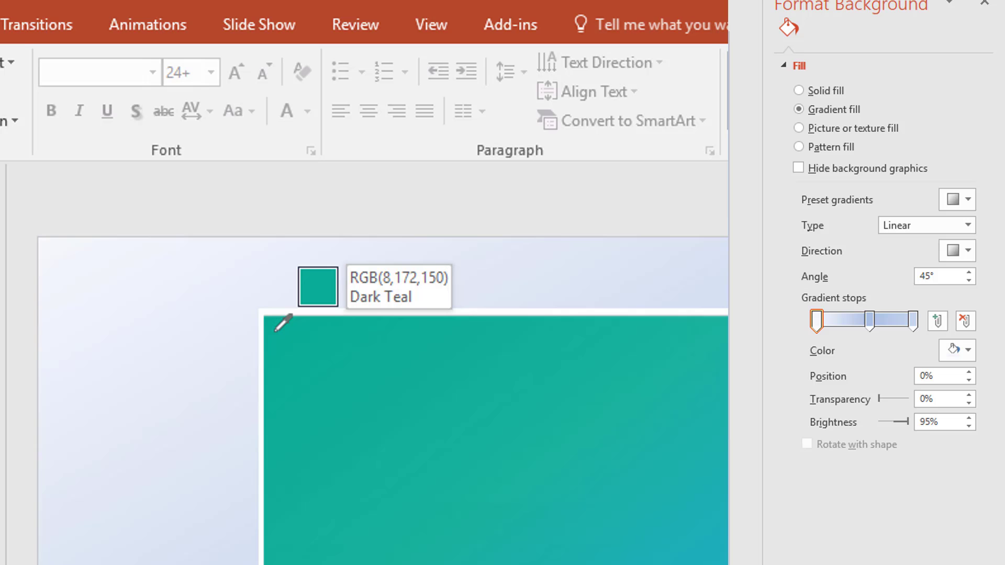
pyautogui.click(276, 330)
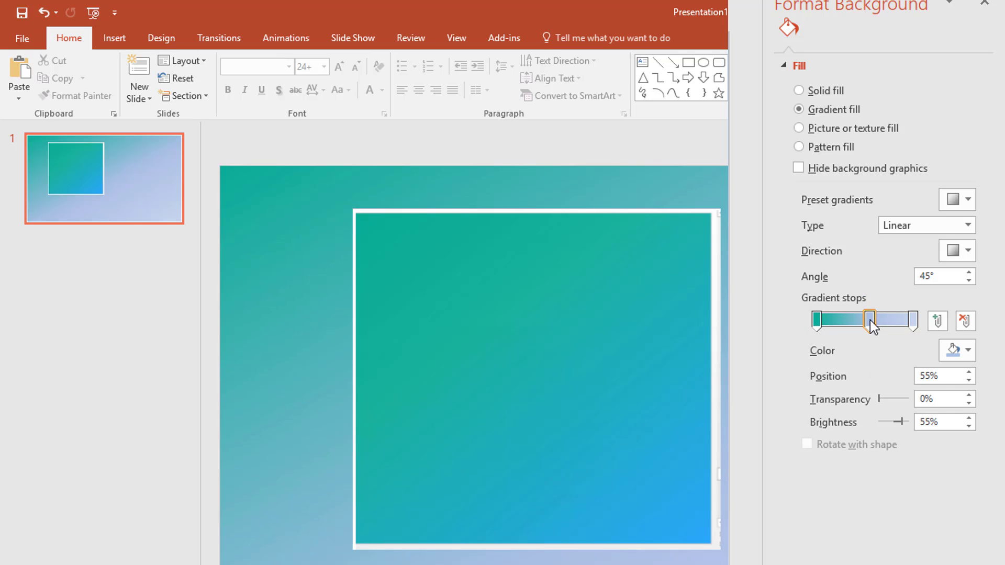
pyautogui.moveTo(870, 322); pyautogui.dragTo(856, 322)
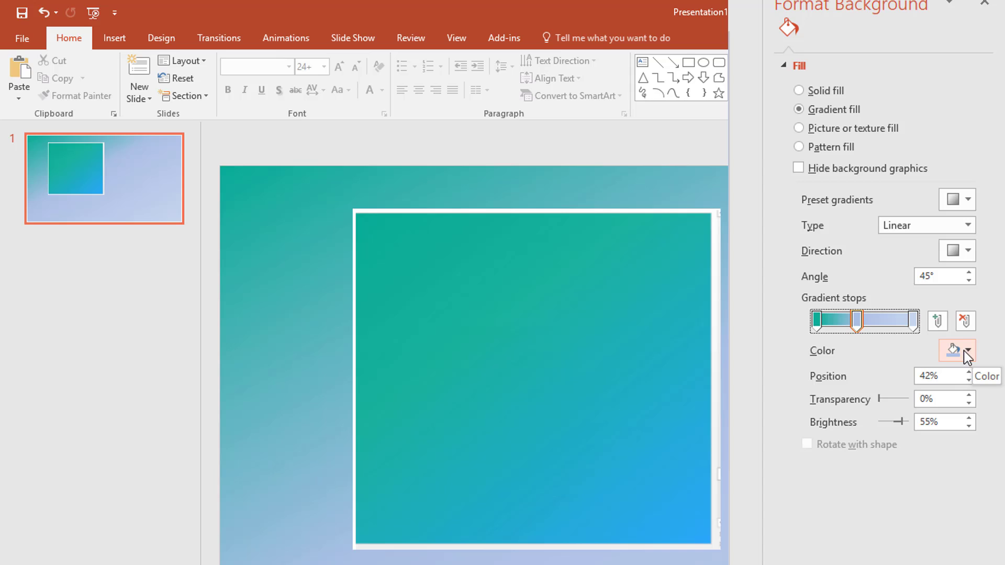
# Eyedropper the picture's teal into the middle gradient stop
pyautogui.click(968, 351)
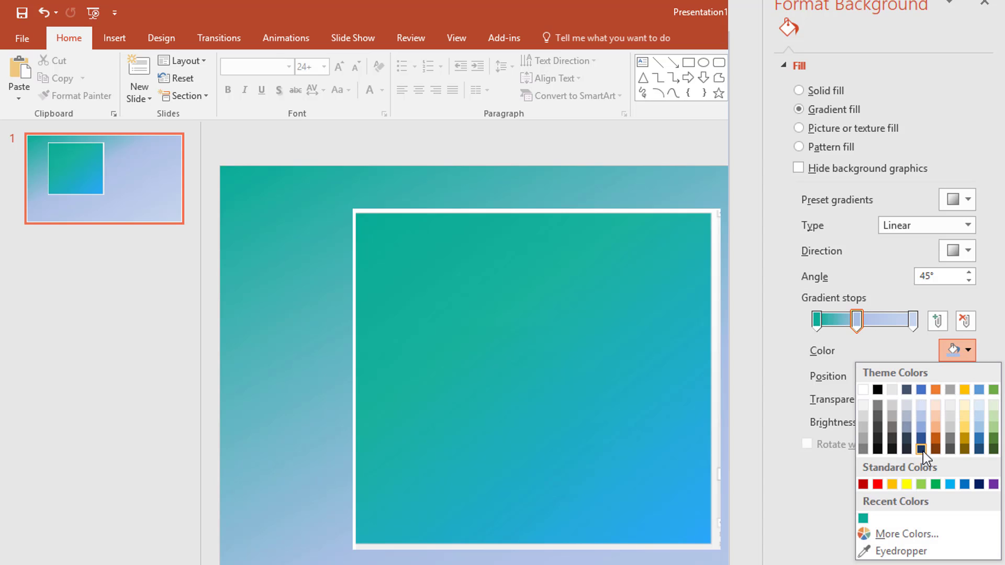
pyautogui.click(915, 549)
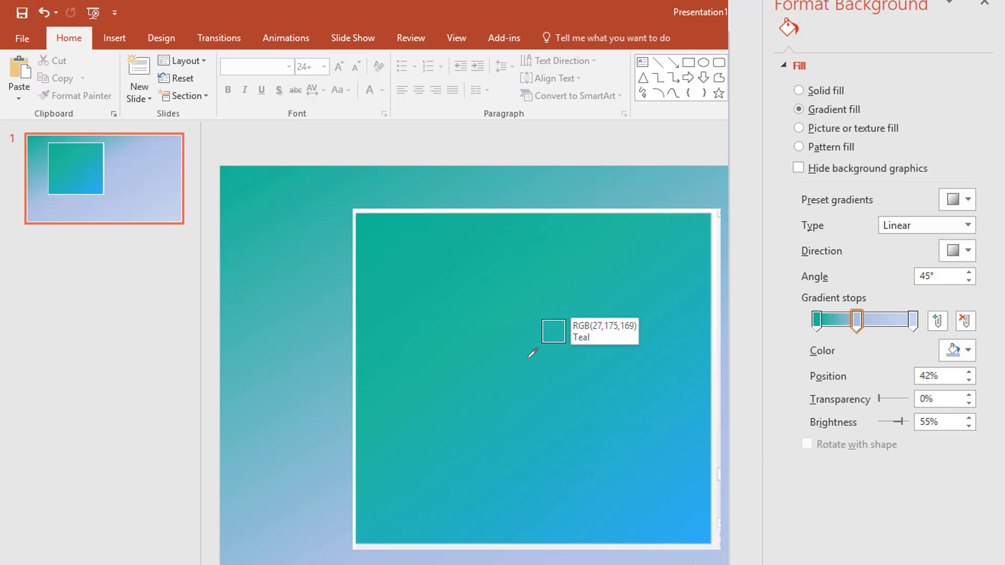
pyautogui.click(529, 356)
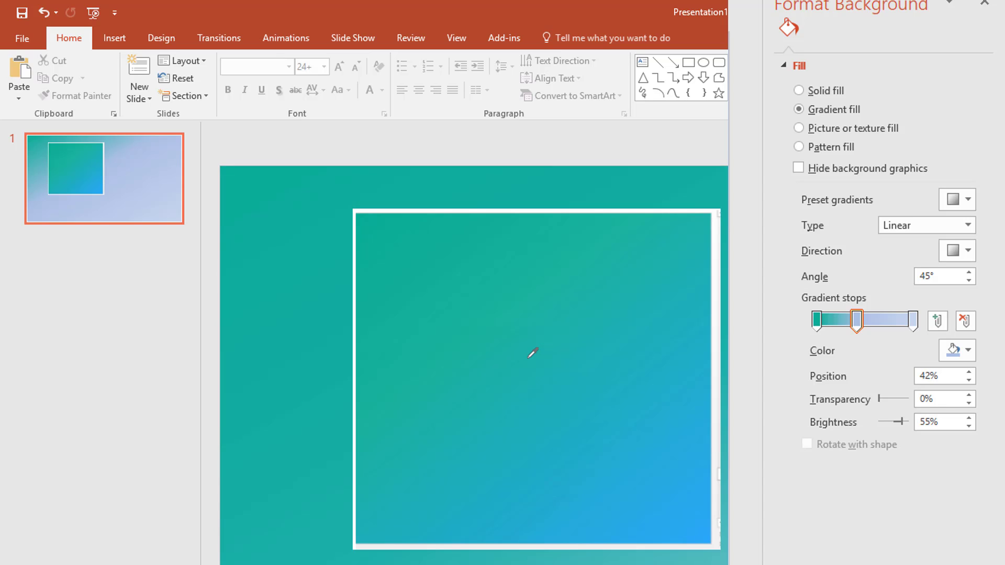
# Eyedropper the picture's blue corner into the last gradient stop
pyautogui.click(913, 323)
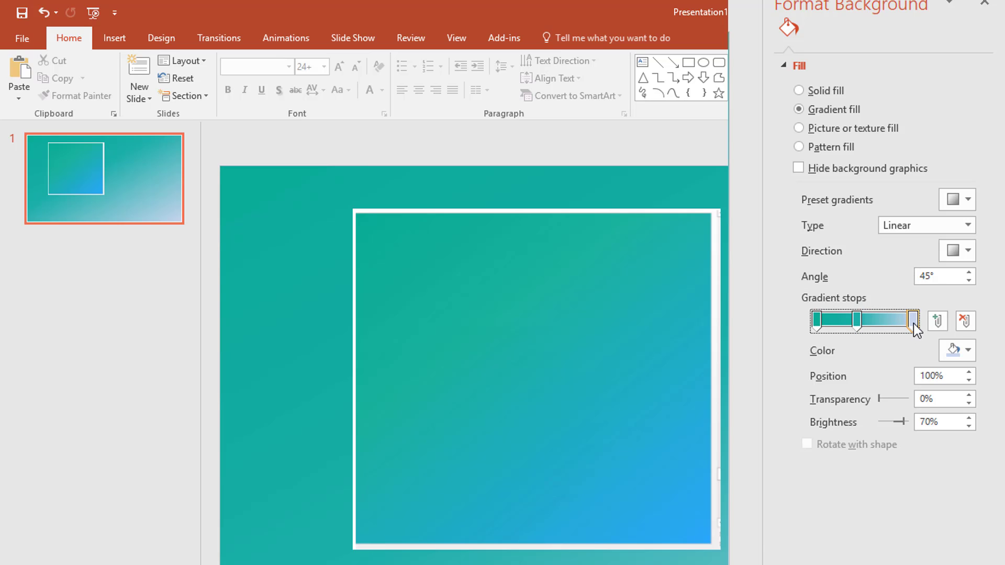
pyautogui.click(970, 353)
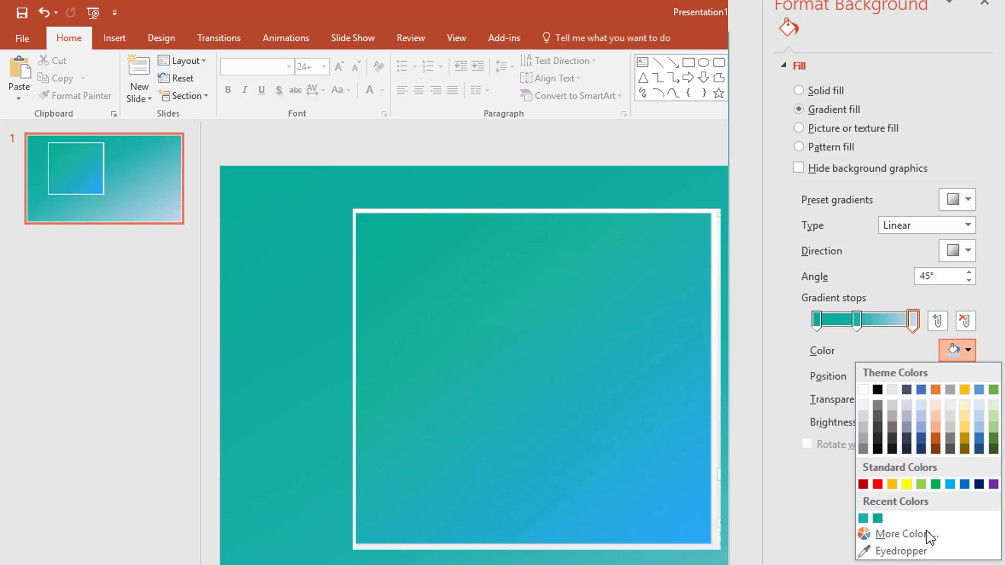
pyautogui.click(901, 550)
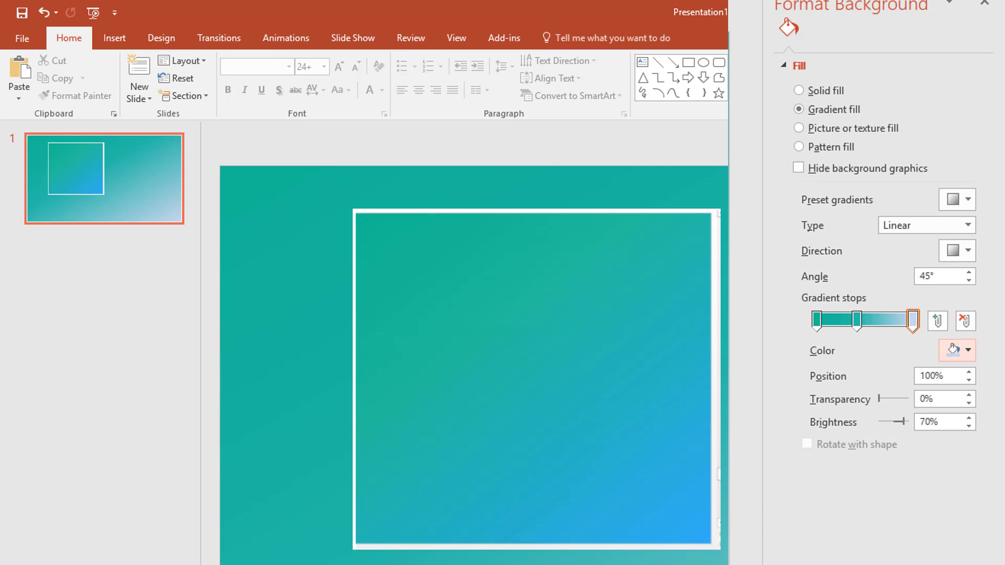
pyautogui.click(699, 523)
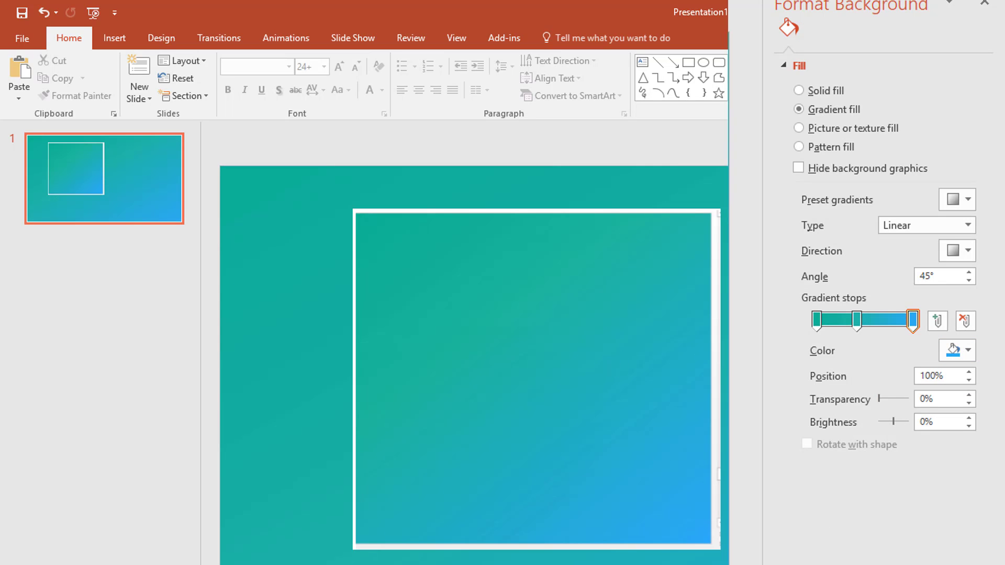
pyautogui.click(590, 331)
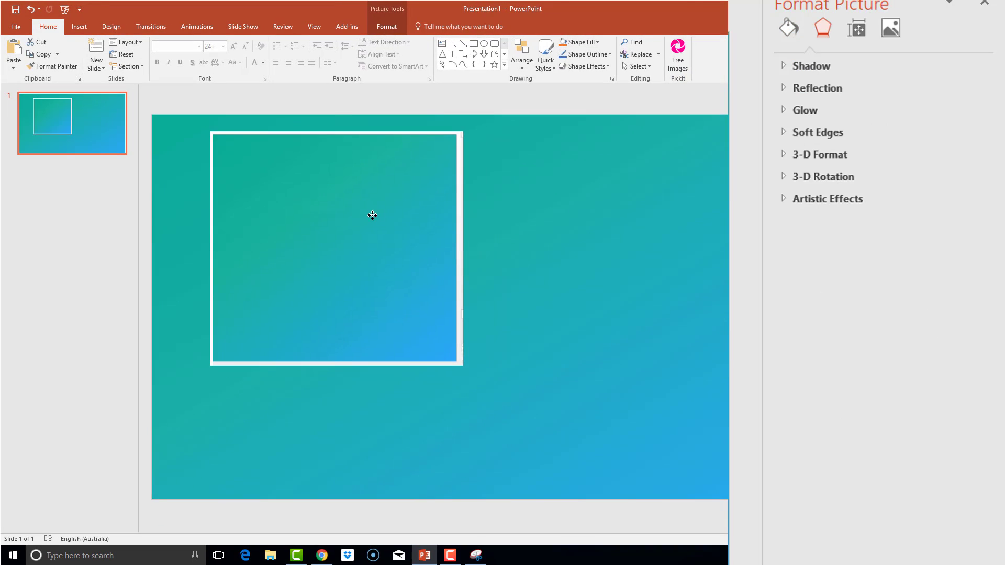
# Raise the first stop's luminance in More Colors to a brighter teal, RGB 10,204,176
pyautogui.click(372, 215)
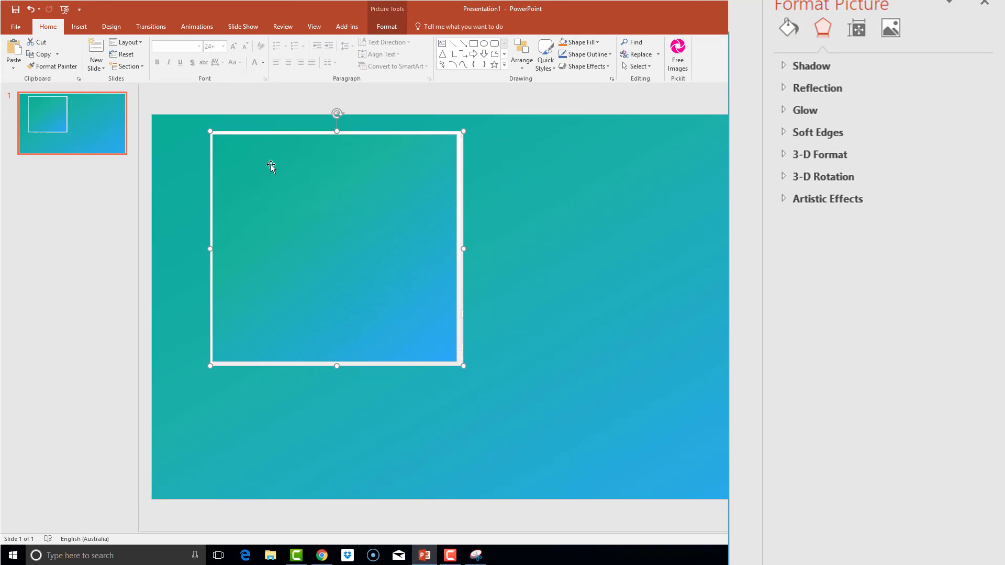
pyautogui.click(591, 203)
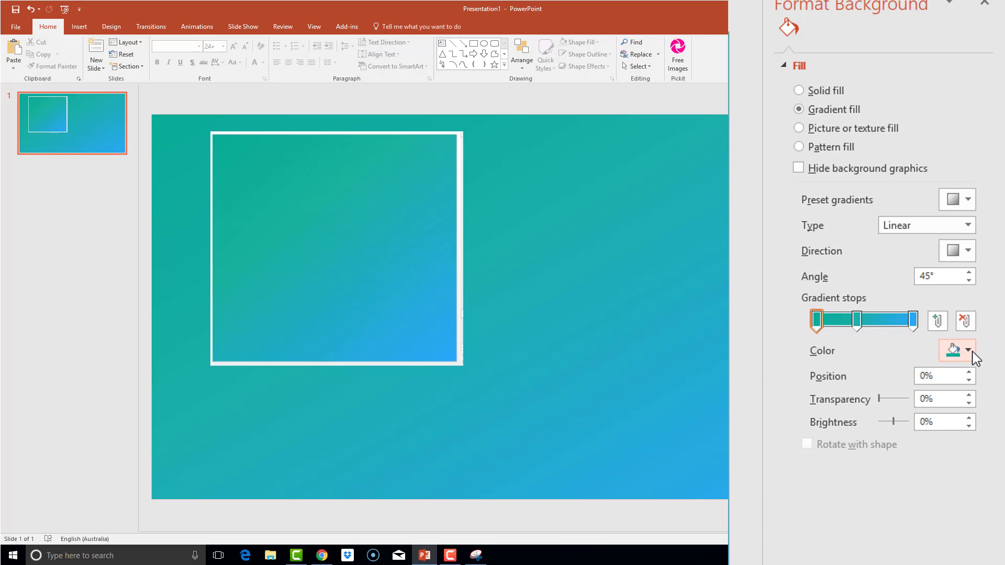
pyautogui.click(817, 327)
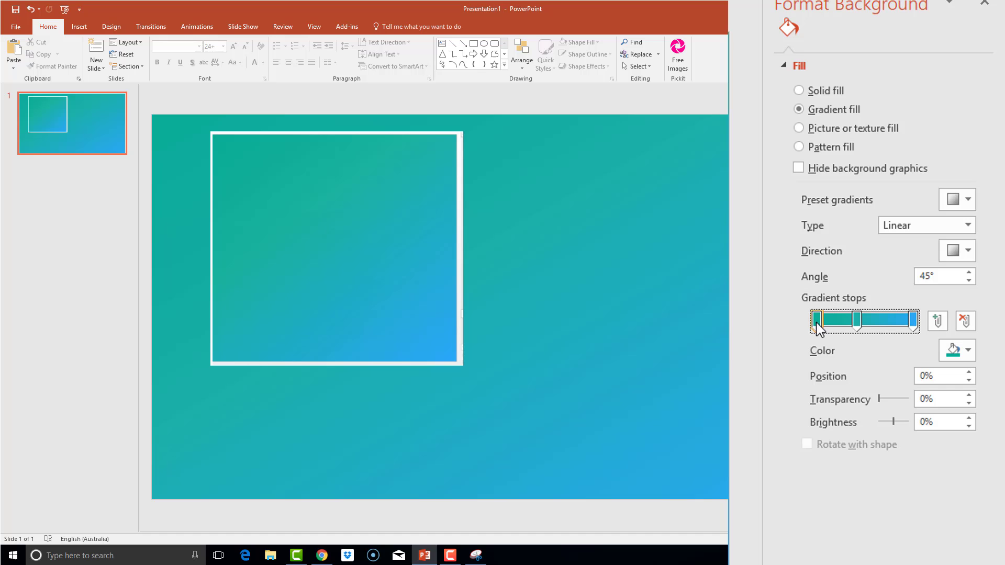
pyautogui.click(969, 351)
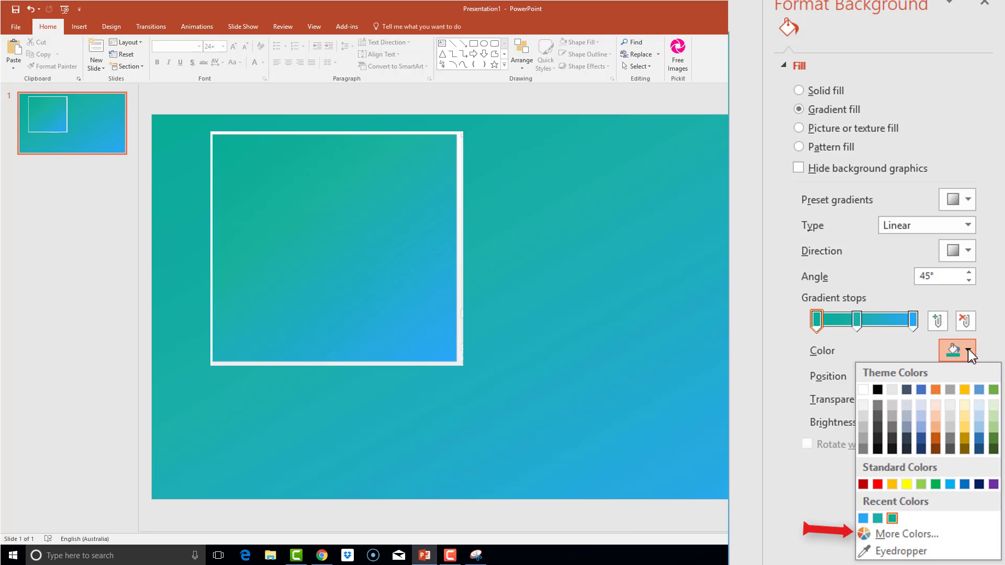
pyautogui.click(917, 533)
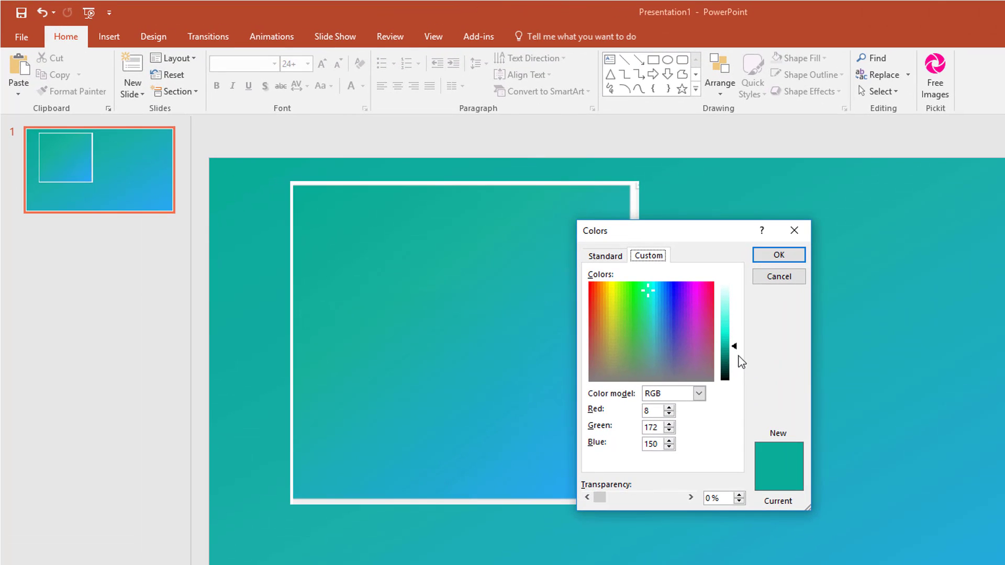
pyautogui.click(737, 351)
pyautogui.moveTo(736, 351); pyautogui.dragTo(736, 340)
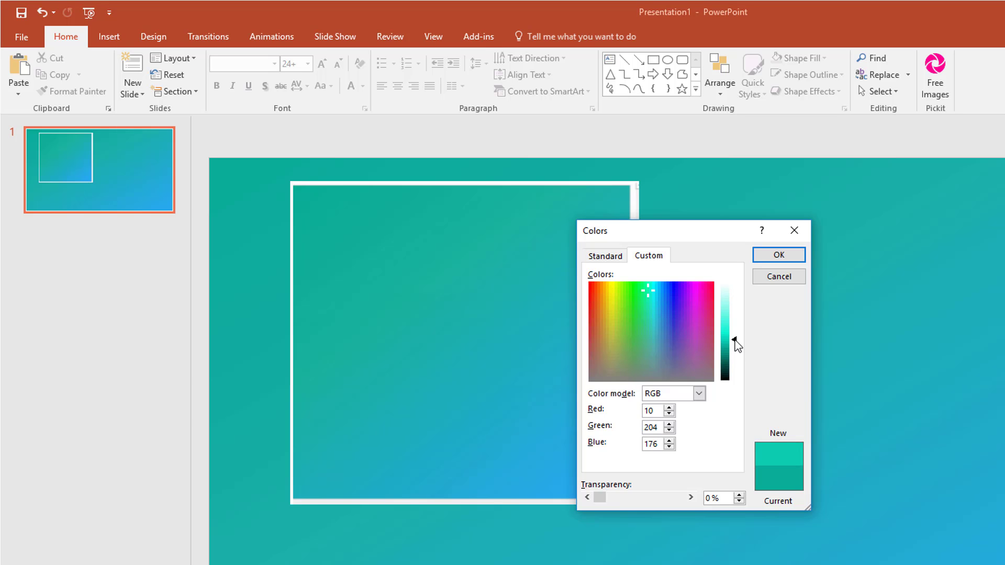
pyautogui.click(779, 258)
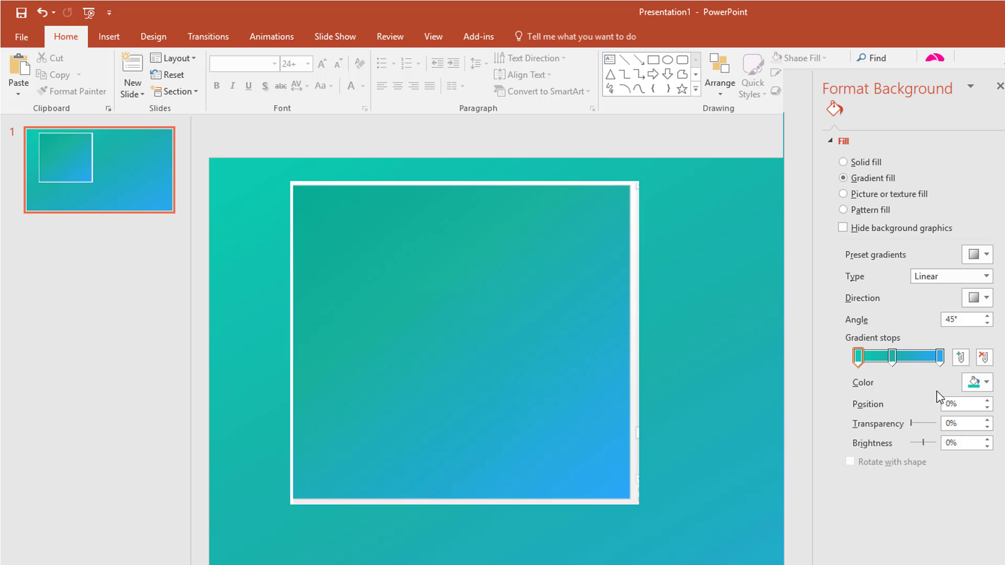
# Lower the last stop's luminance in More Colors to a deeper blue, RGB 12,137,214
pyautogui.click(940, 358)
pyautogui.click(983, 383)
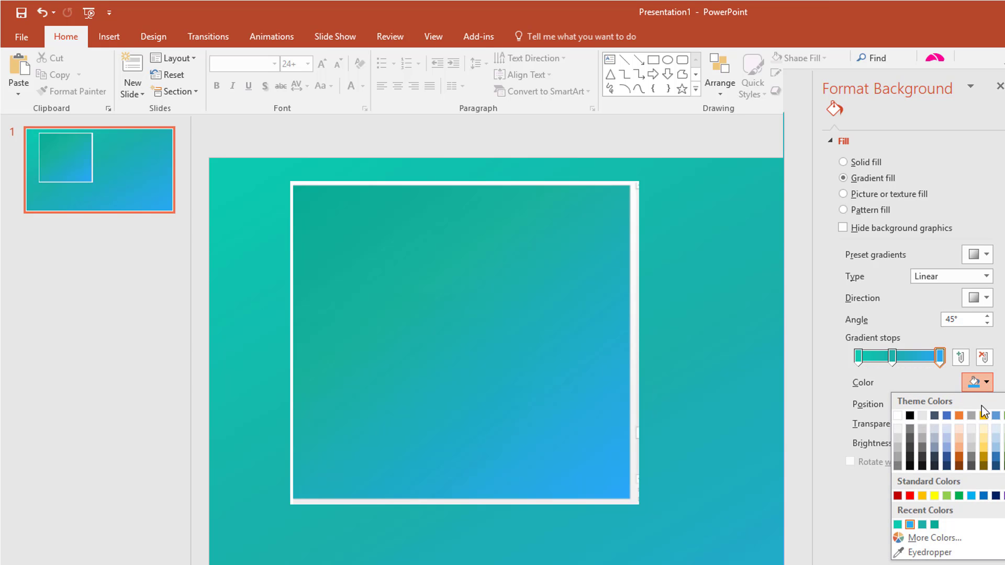
pyautogui.click(933, 535)
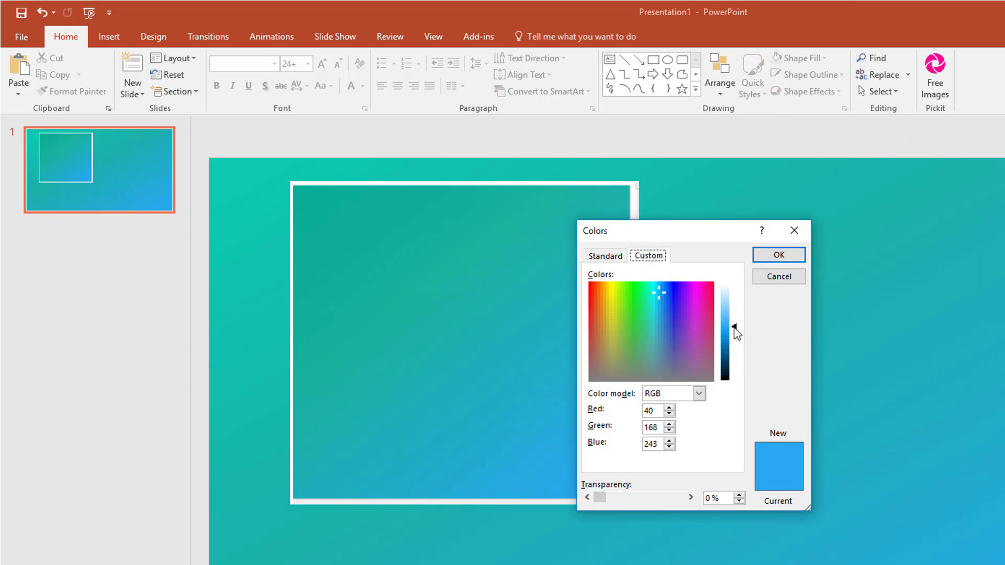
pyautogui.moveTo(735, 330); pyautogui.dragTo(734, 343)
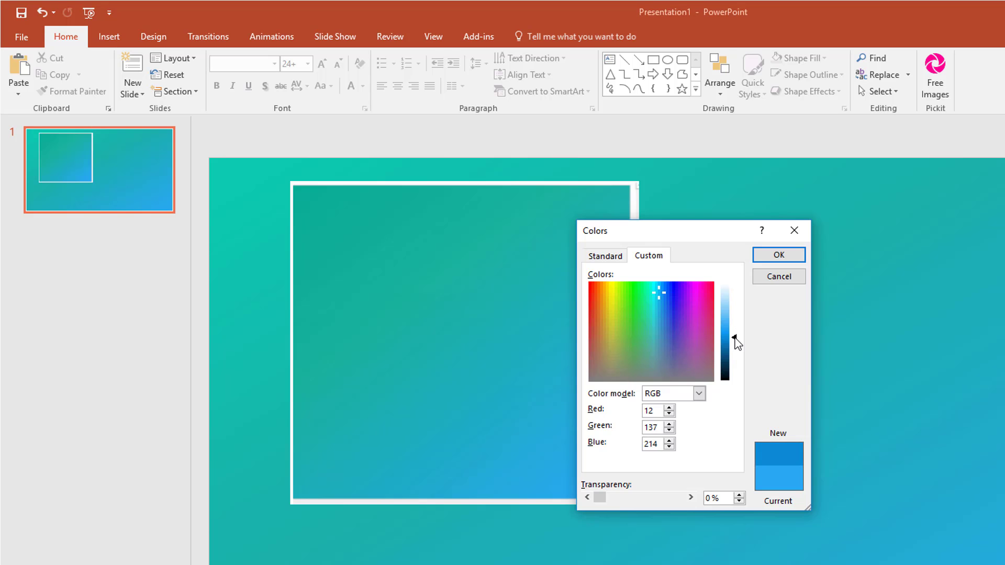
pyautogui.click(781, 255)
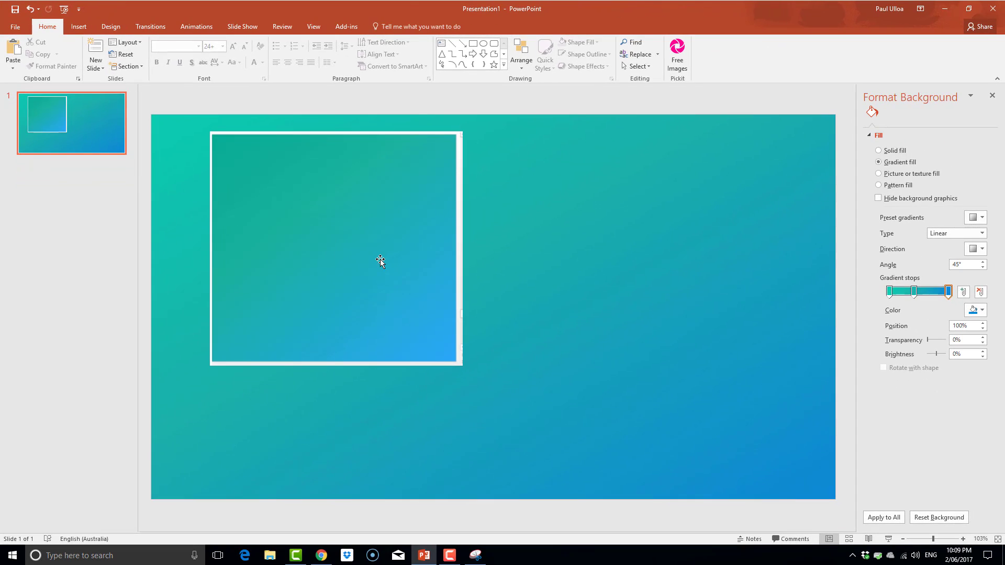
# Delete the pasted gradient picture, leaving only the gradient background
pyautogui.click(385, 262)
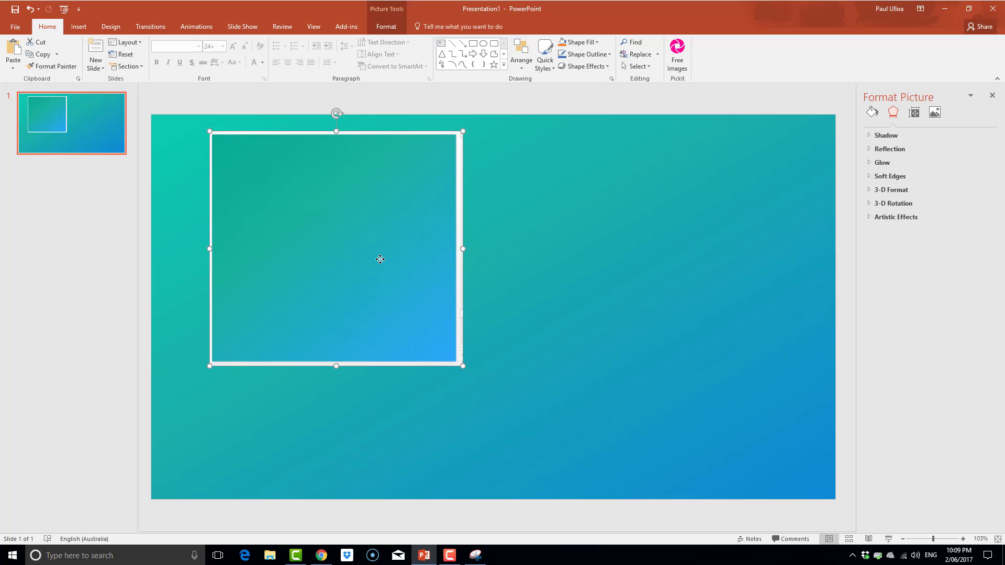
pyautogui.press('Delete')
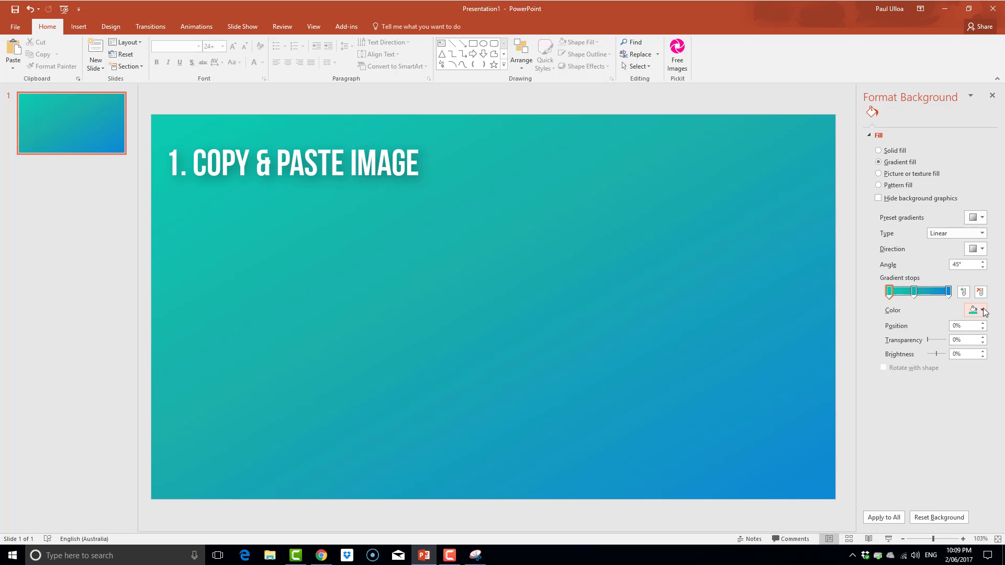
# Reopen Format Background and start the eyedropper from a stop's colour choices
pyautogui.rightClick(720, 287)
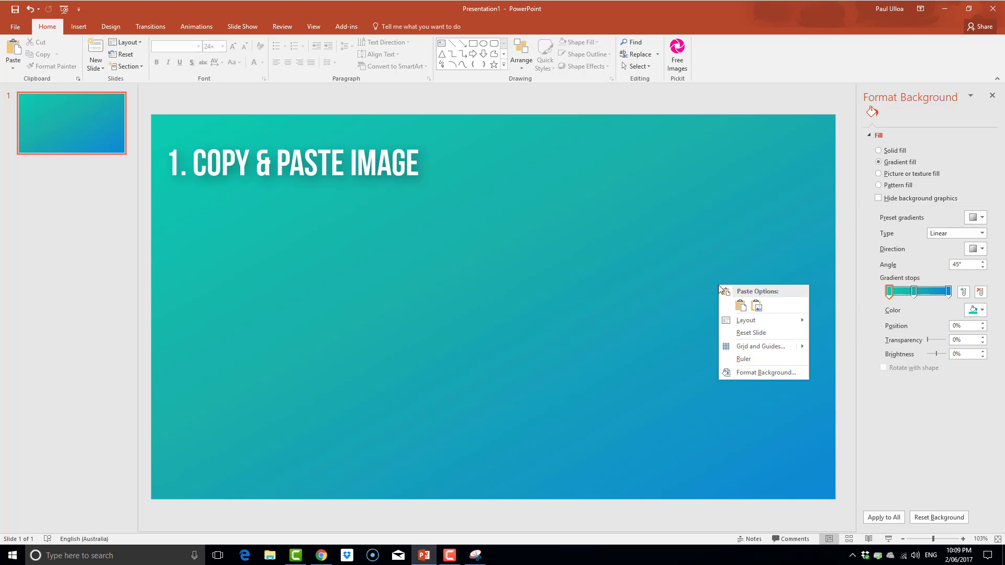
pyautogui.click(760, 374)
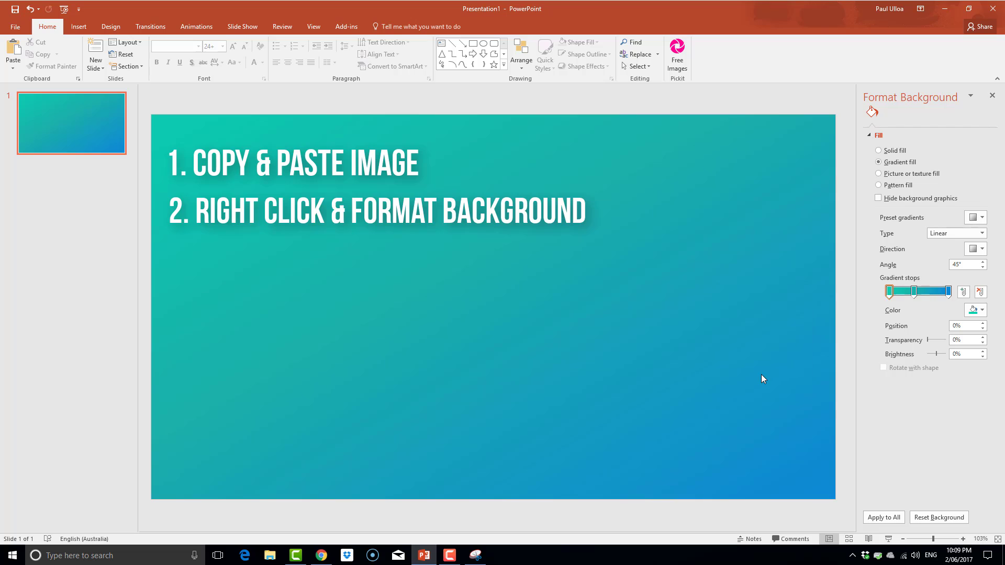
pyautogui.click(982, 312)
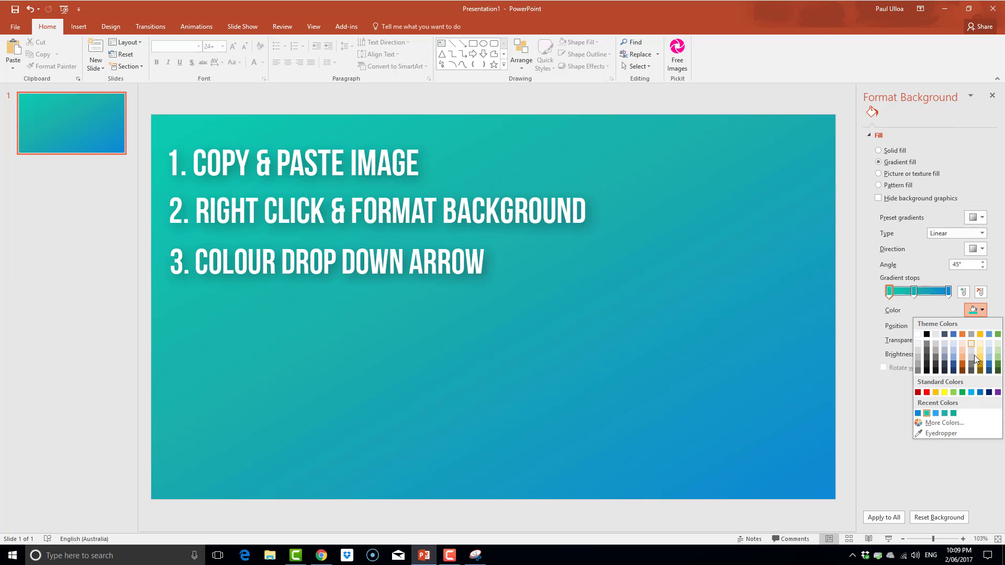
pyautogui.click(946, 435)
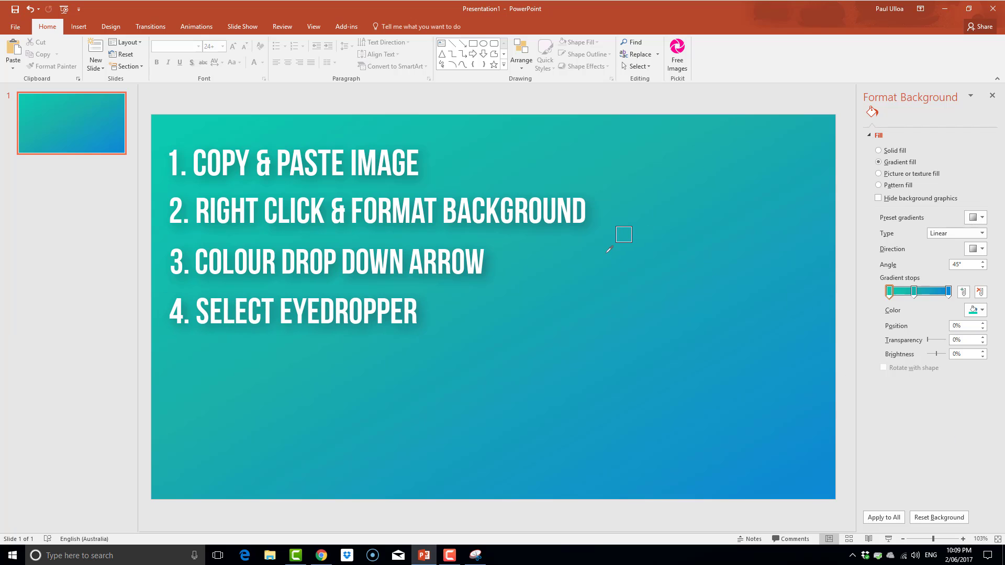